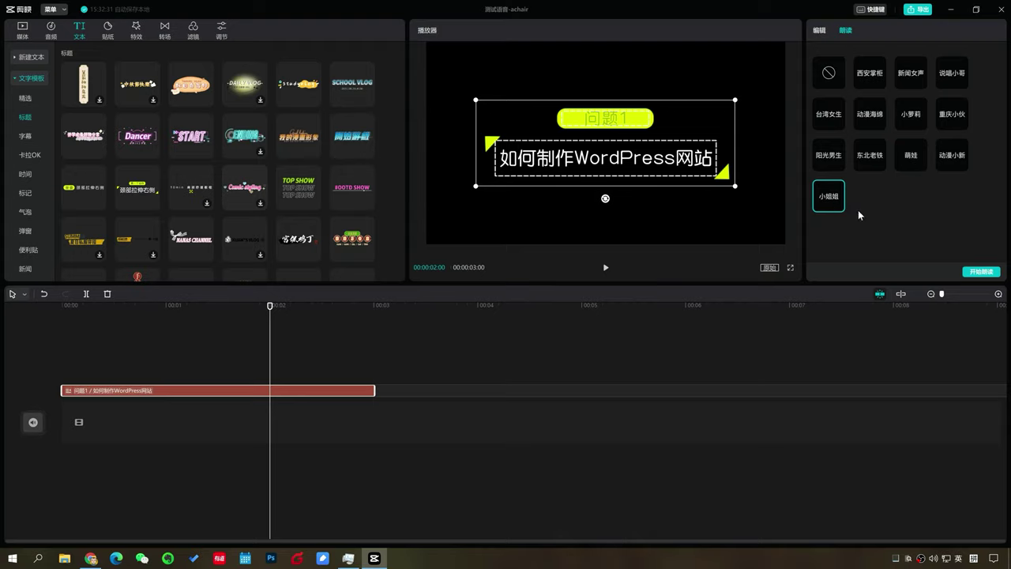
Generate read-aloud audio for the title text using the 小姐姐 voice
click(981, 272)
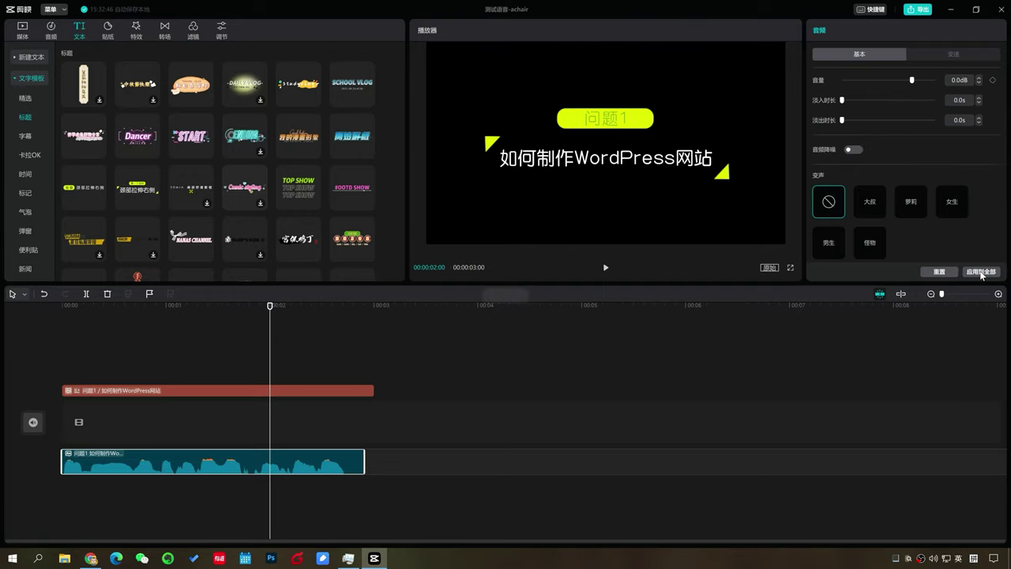
drag(269, 306, 207, 308)
click(153, 462)
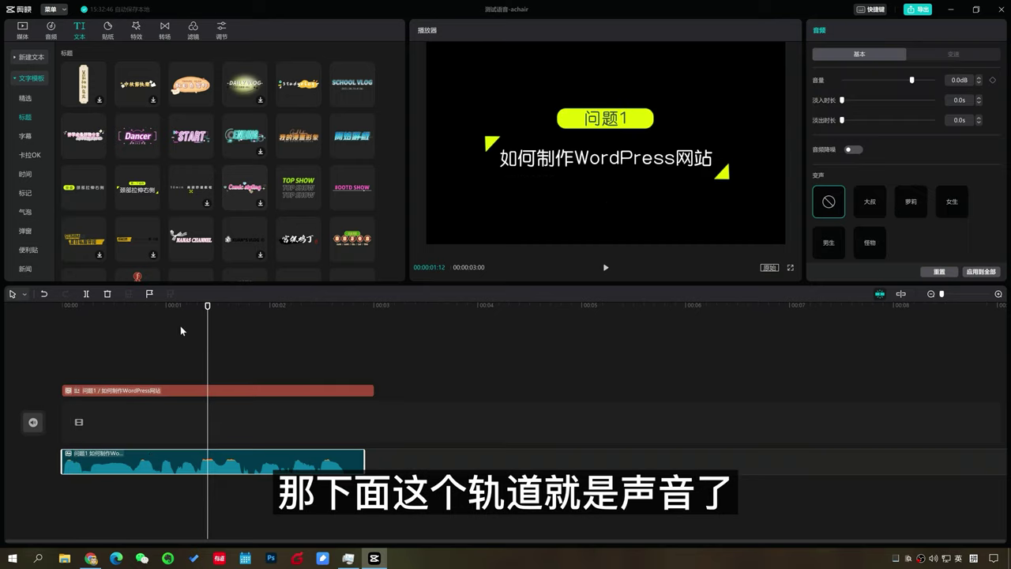
Play the title together with its generated narration from the start of the timeline
click(164, 305)
click(64, 305)
key(space)
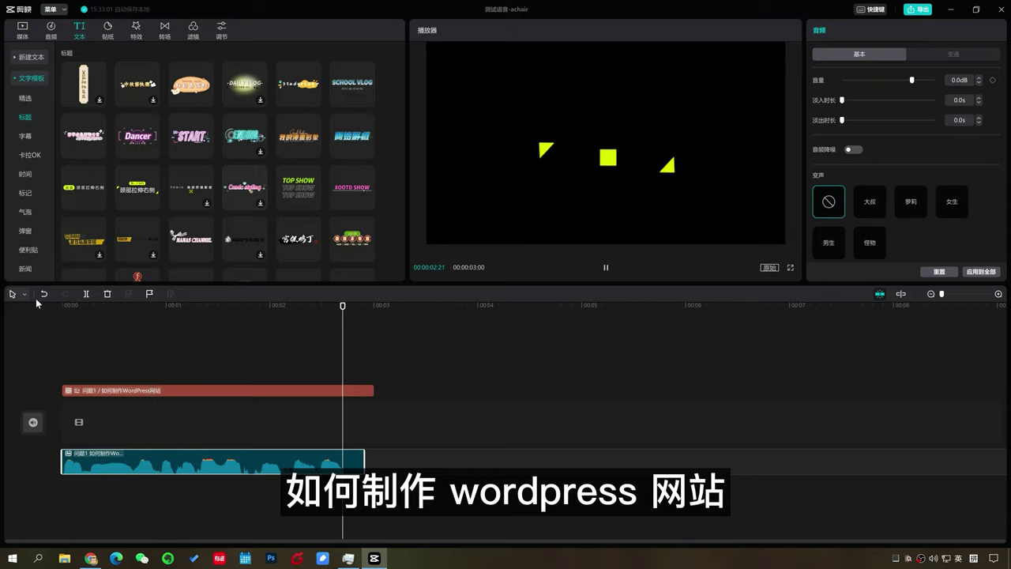
click(48, 306)
key(space)
key(space)
Shift the narration clip later to end at about 00:00:03:10, and extend the title clip to about 00:00:03:22
drag(182, 454, 216, 456)
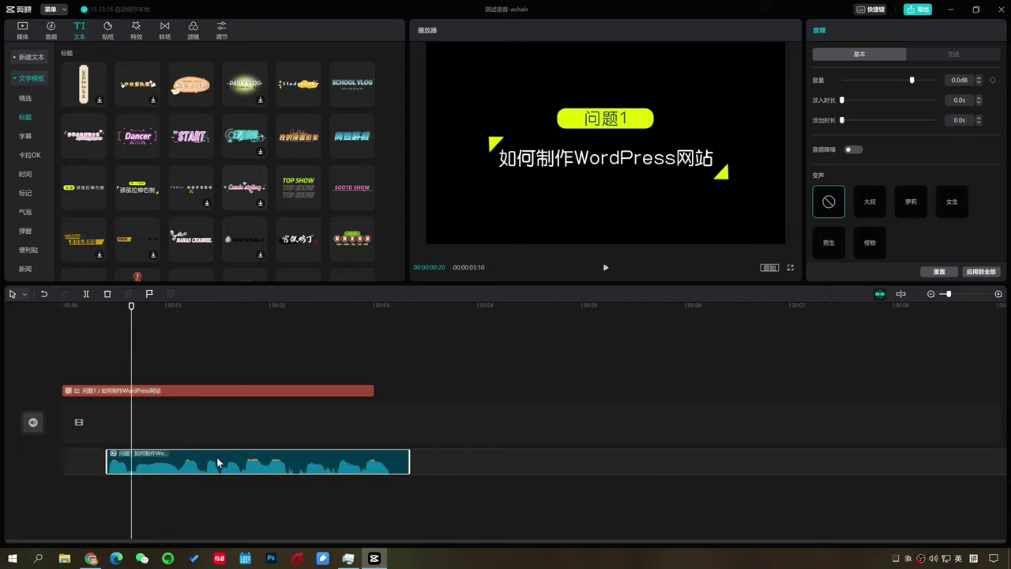
click(330, 392)
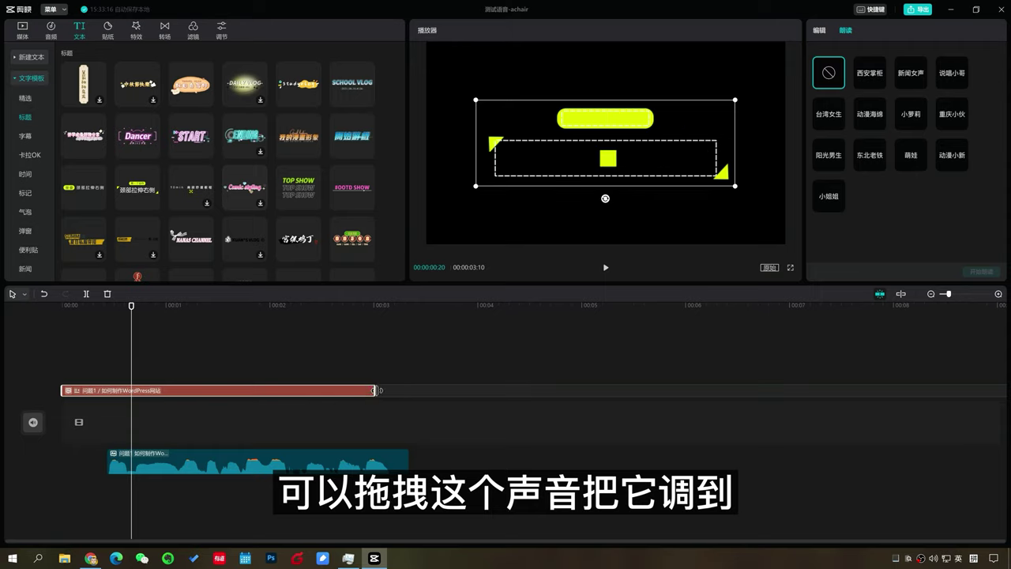
drag(373, 390, 450, 390)
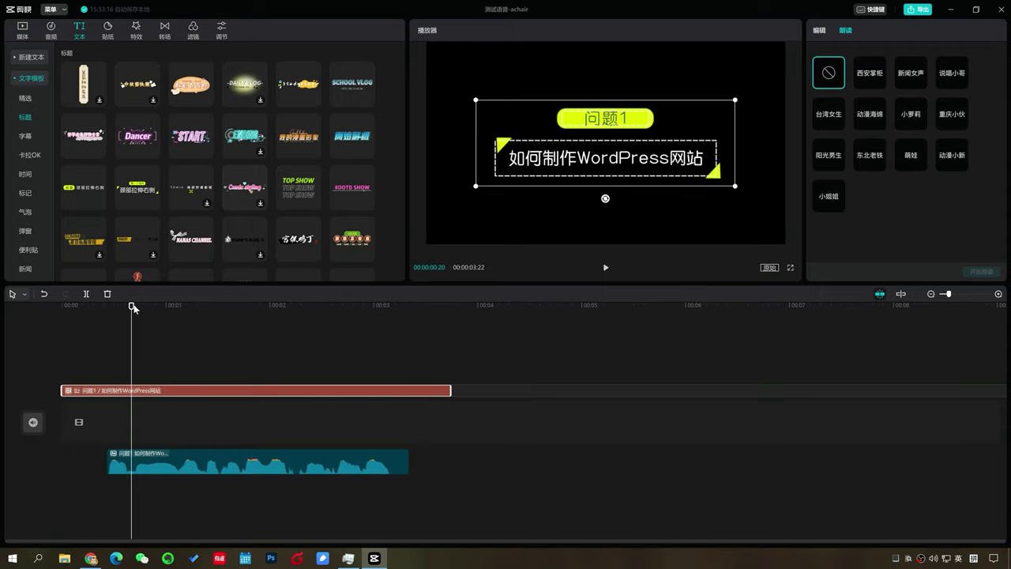
drag(133, 305, 23, 308)
key(space)
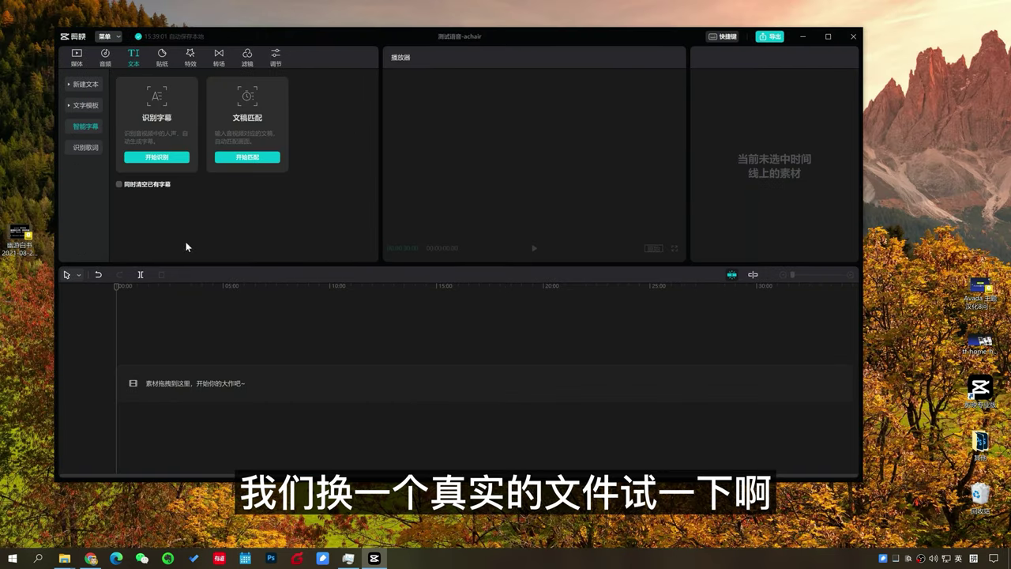
click(20, 235)
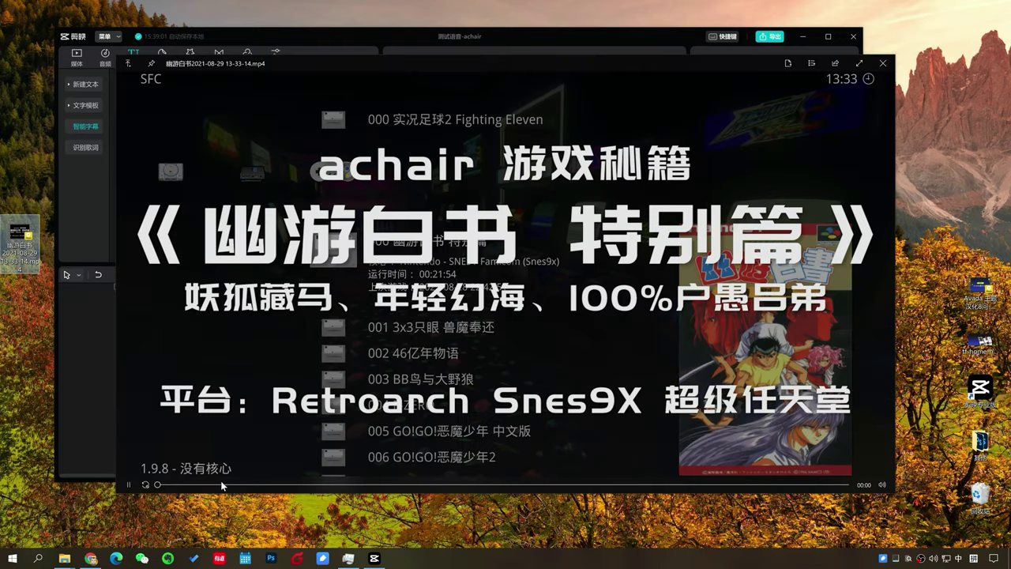
drag(177, 482, 210, 483)
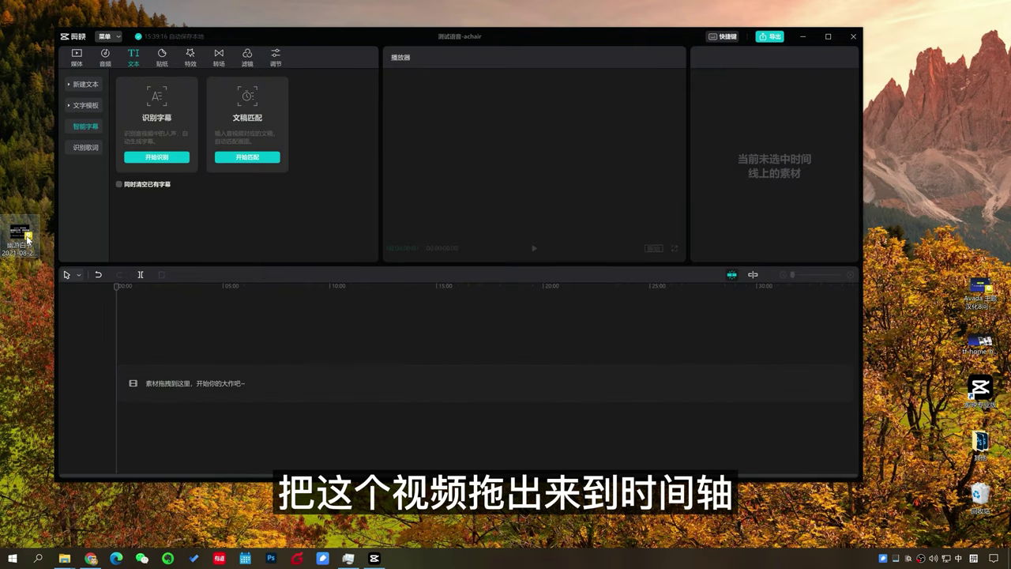
drag(28, 238, 189, 385)
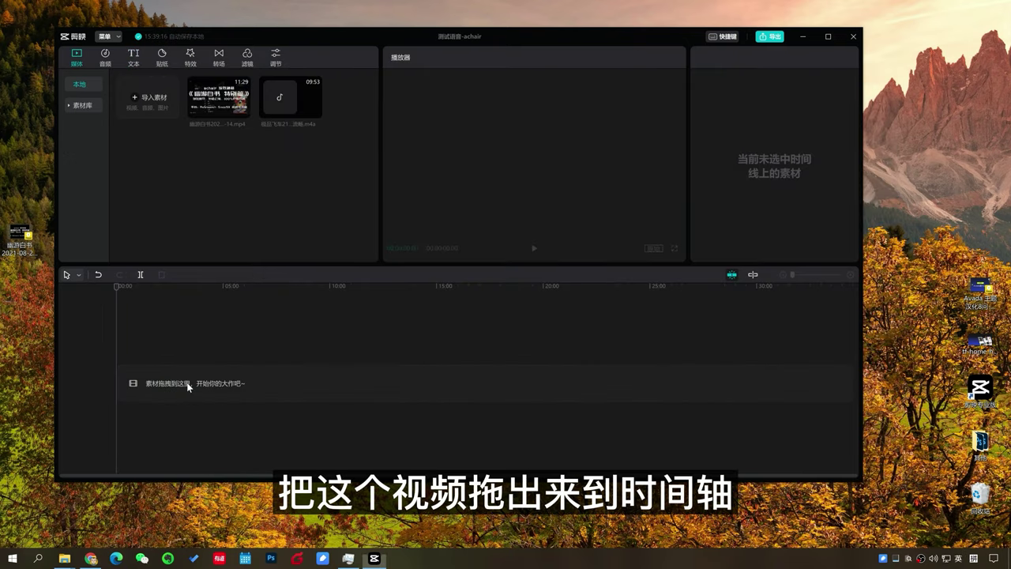
click(102, 287)
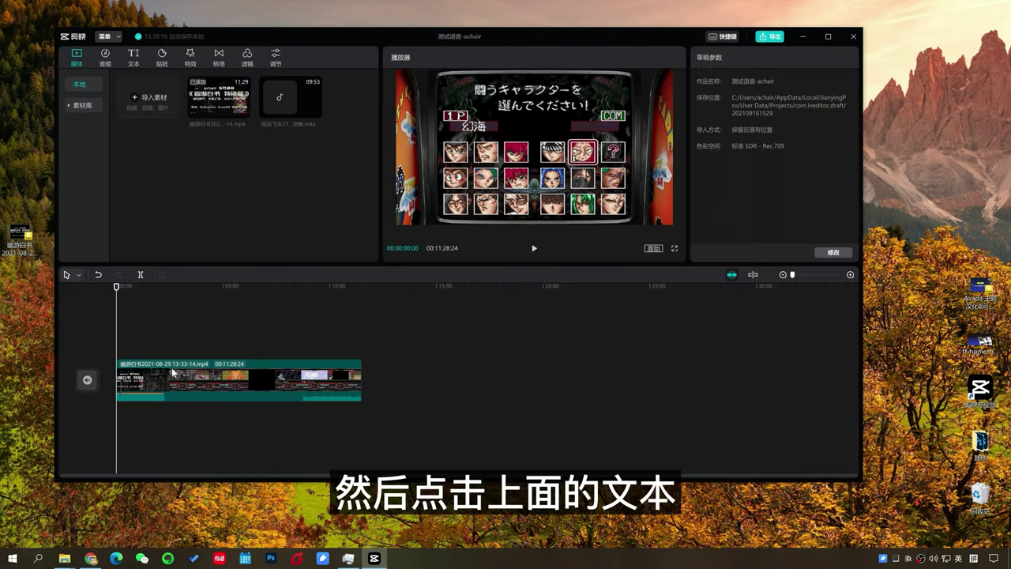
Generate subtitles automatically from the video's speech and play the opening seconds with them
click(135, 63)
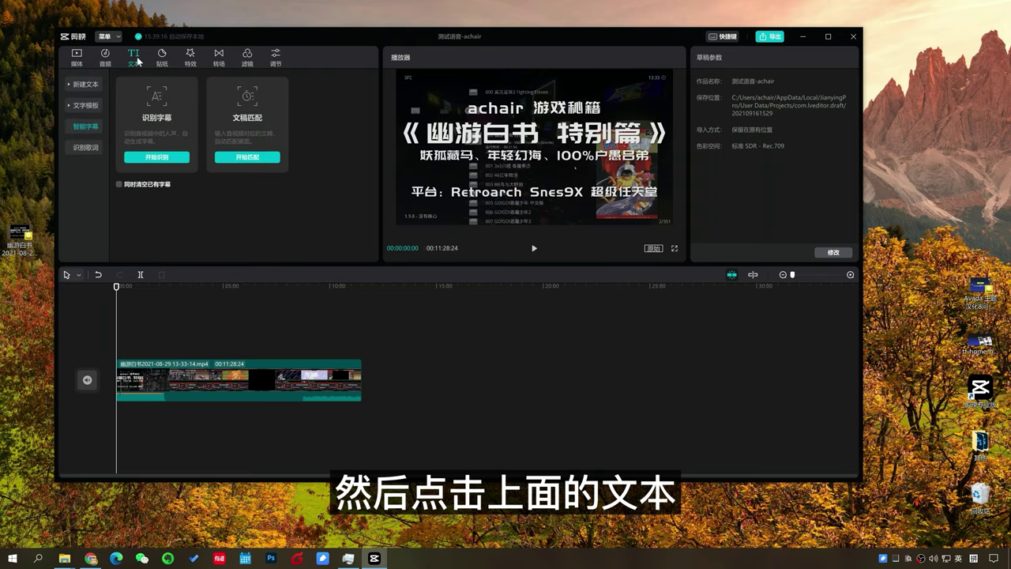
click(150, 157)
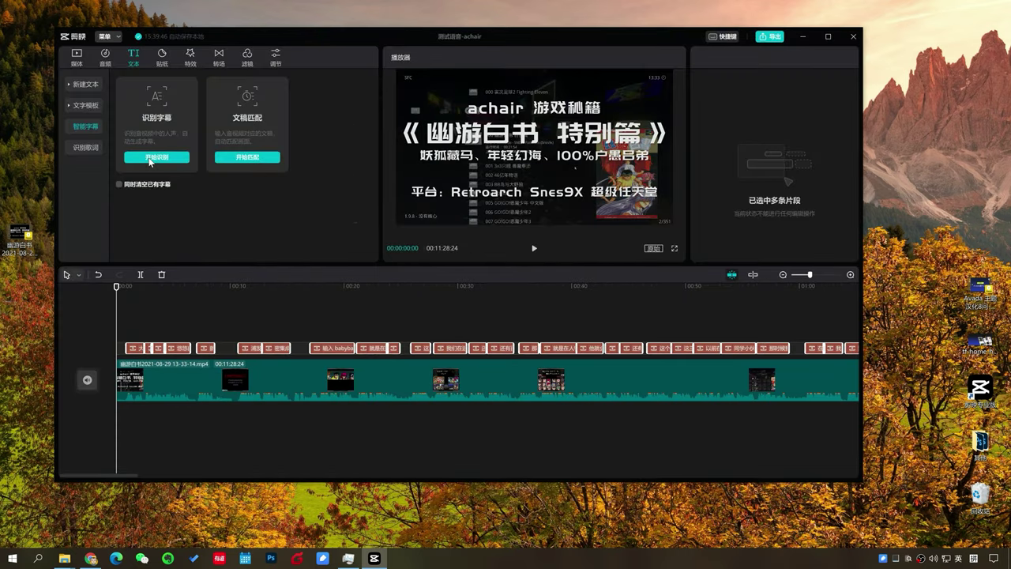
click(154, 286)
key(space)
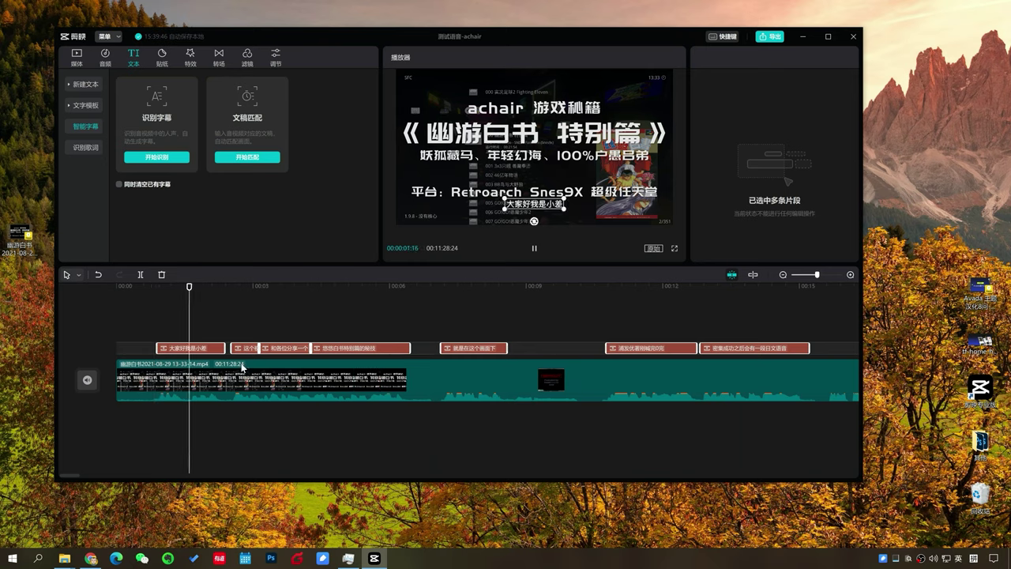
key(space)
Change the first subtitle's text to "大家好 我是achair"
click(200, 349)
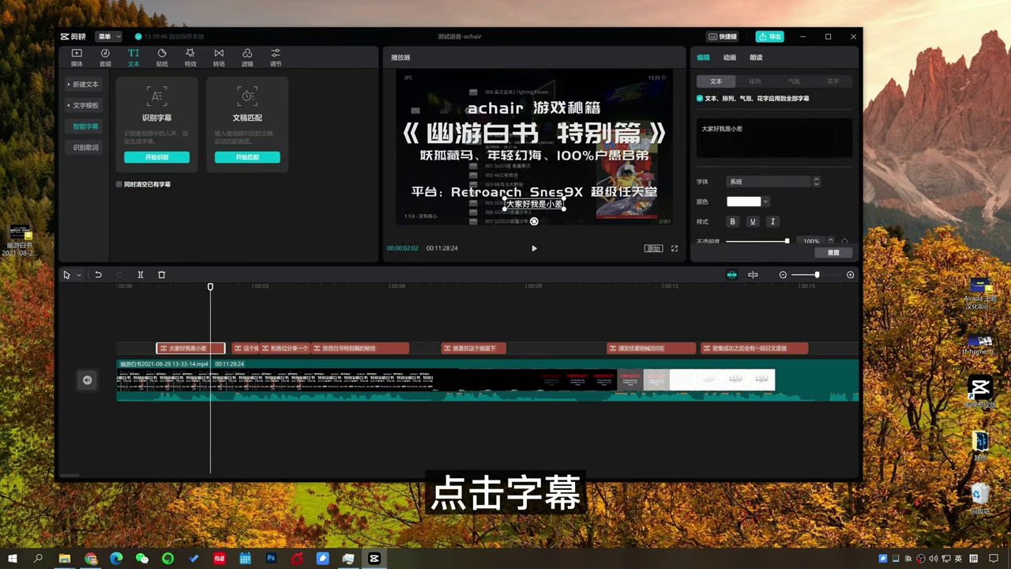
key(BackSpace)
key(BackSpace)
text(achair)
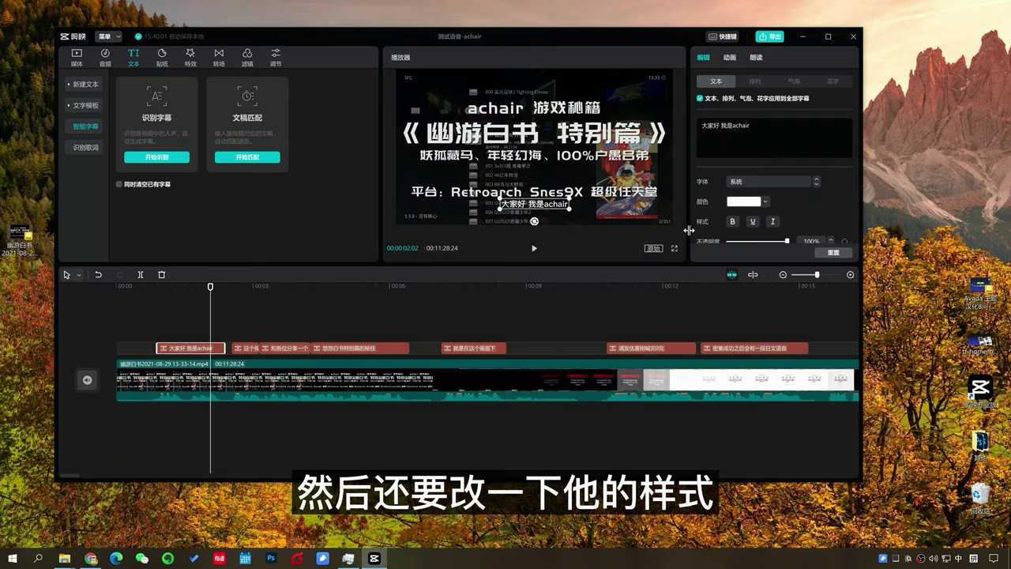
Apply the preset style with white text on a black background to all subtitles and set their scale to 130%
scroll(806, 212, down, 5)
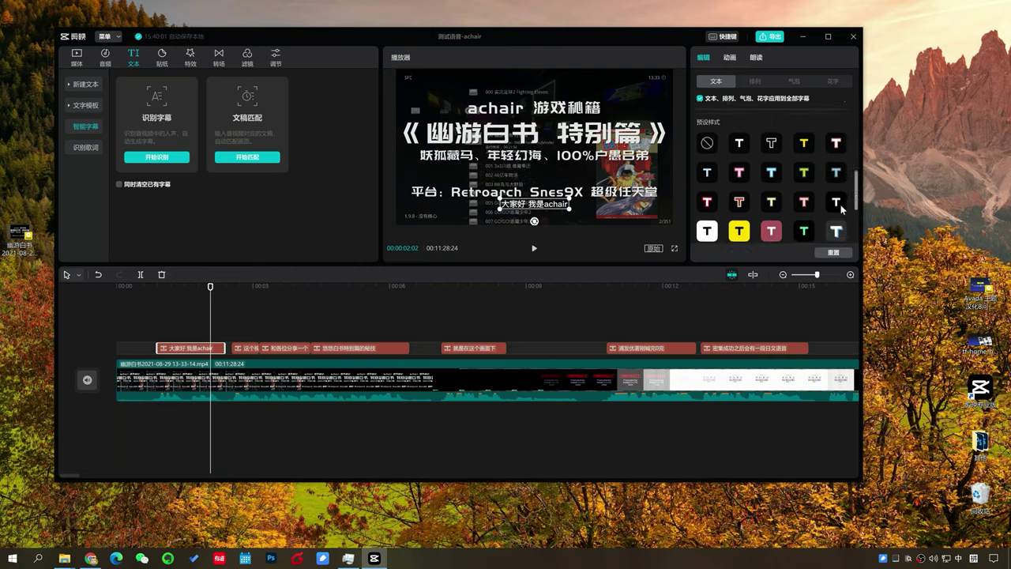
click(828, 36)
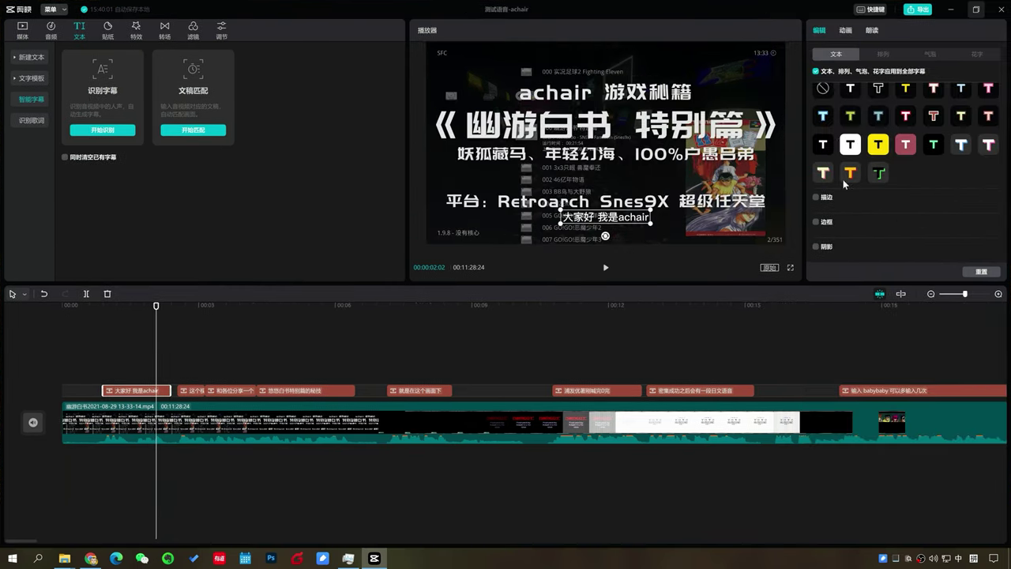
click(827, 147)
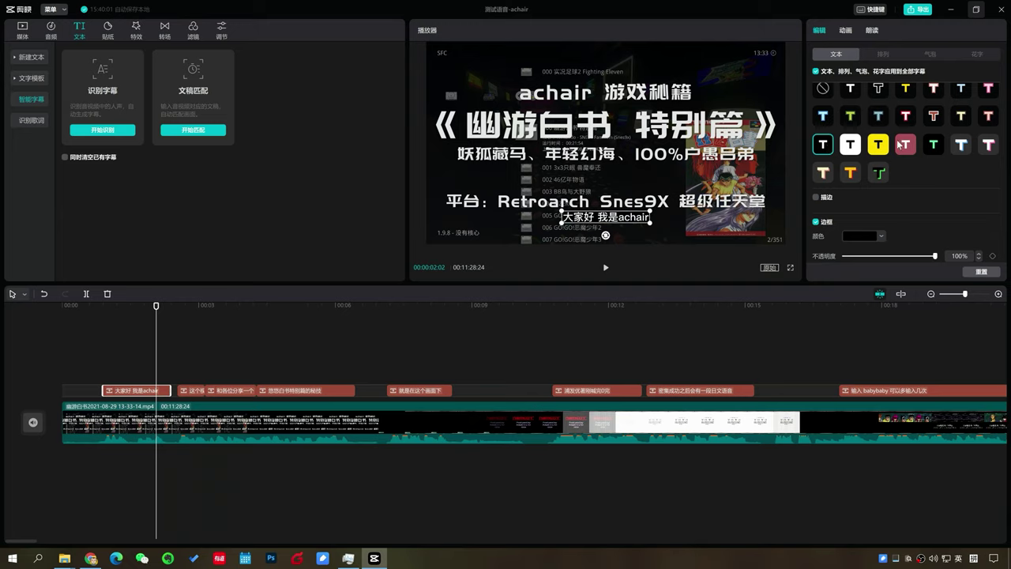
scroll(907, 192, up, 5)
scroll(908, 173, down, 1)
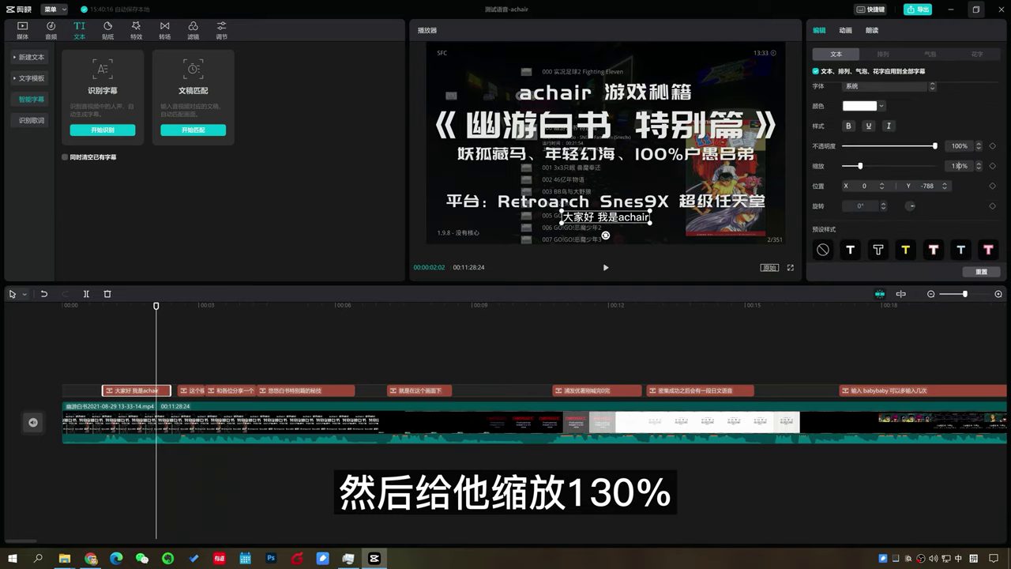
Set the opacity of the subtitles' black background border to 75%
scroll(937, 223, down, 3)
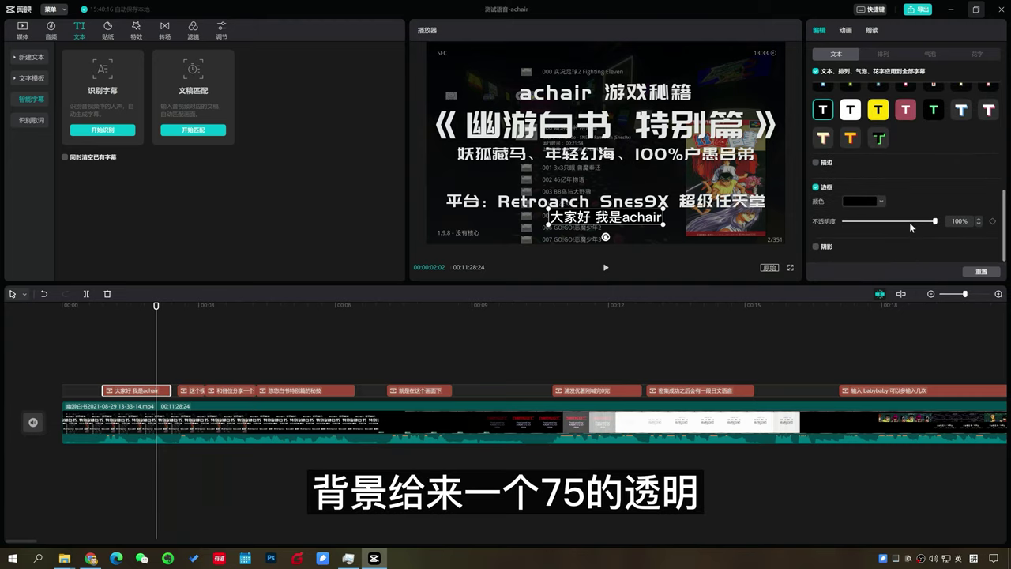
click(958, 221)
text(75)
key(Return)
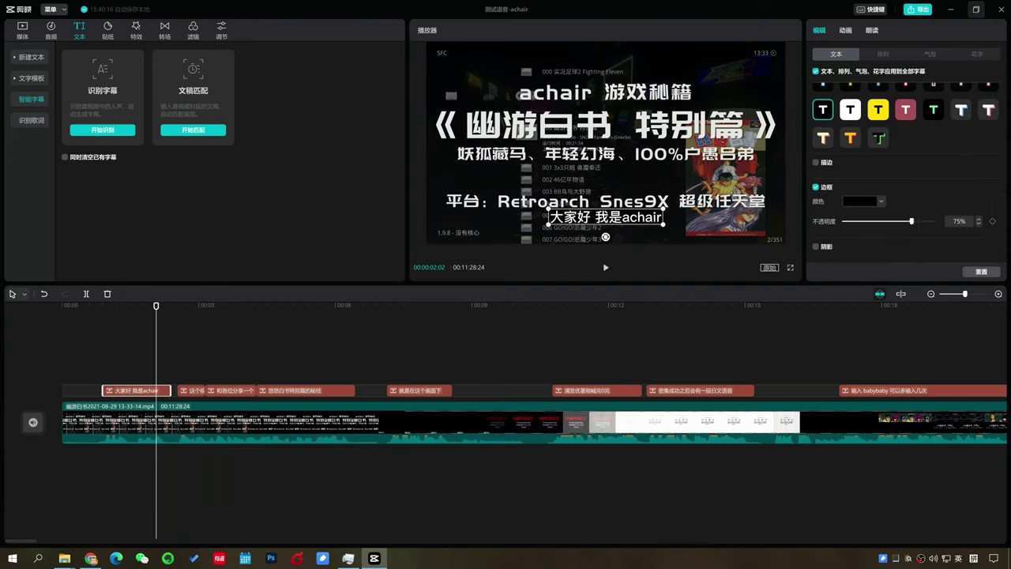
Play the video at several points along the timeline to check the recognized subtitles and their style
click(197, 323)
key(space)
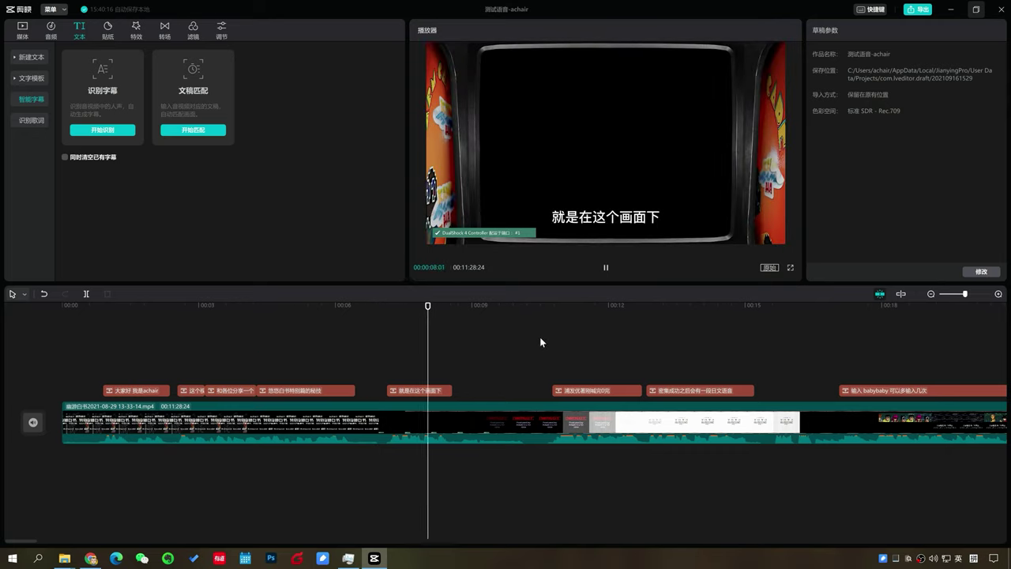
click(571, 340)
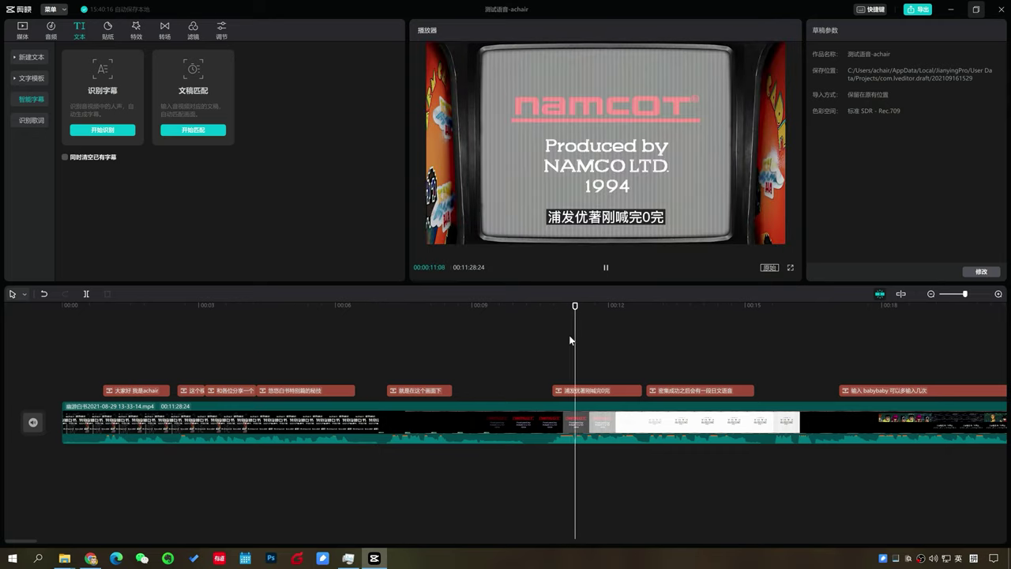
click(683, 339)
click(876, 335)
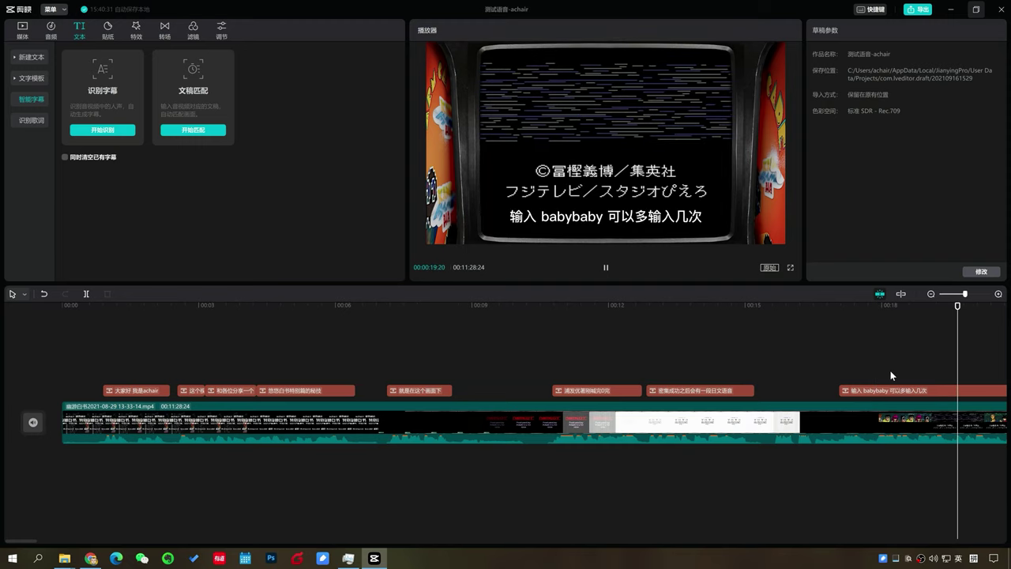
scroll(890, 370, down, 2)
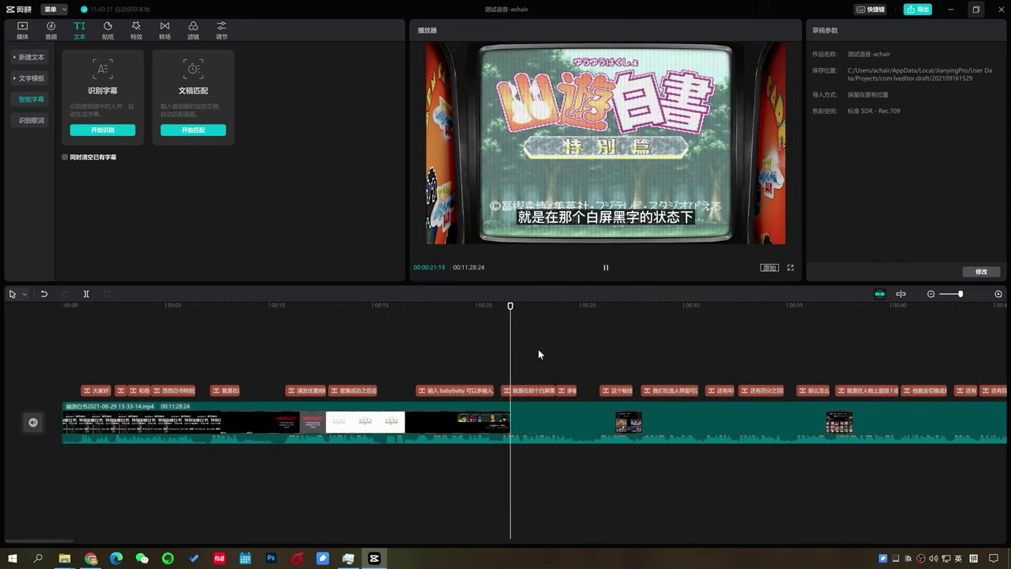
click(609, 340)
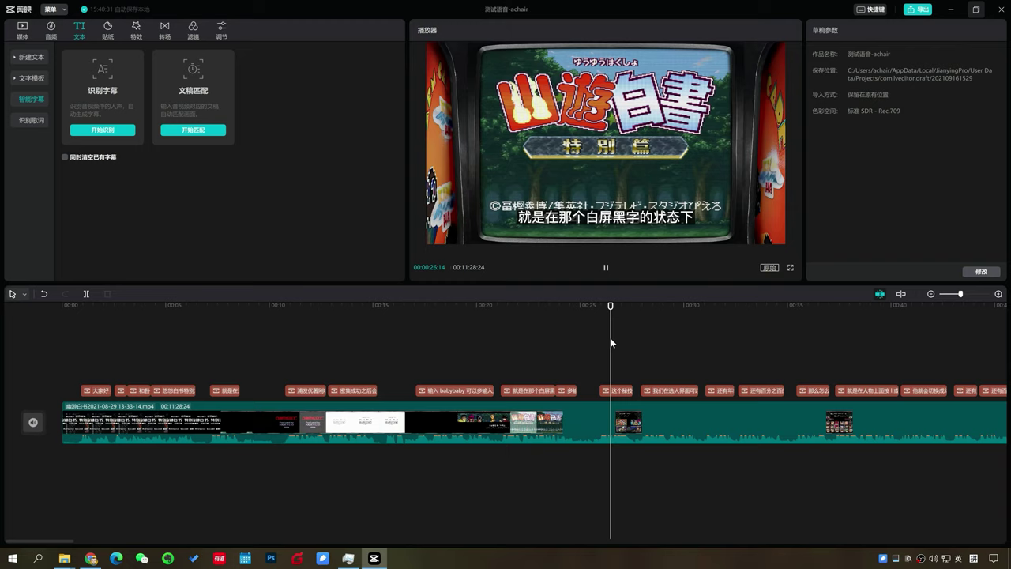
click(673, 342)
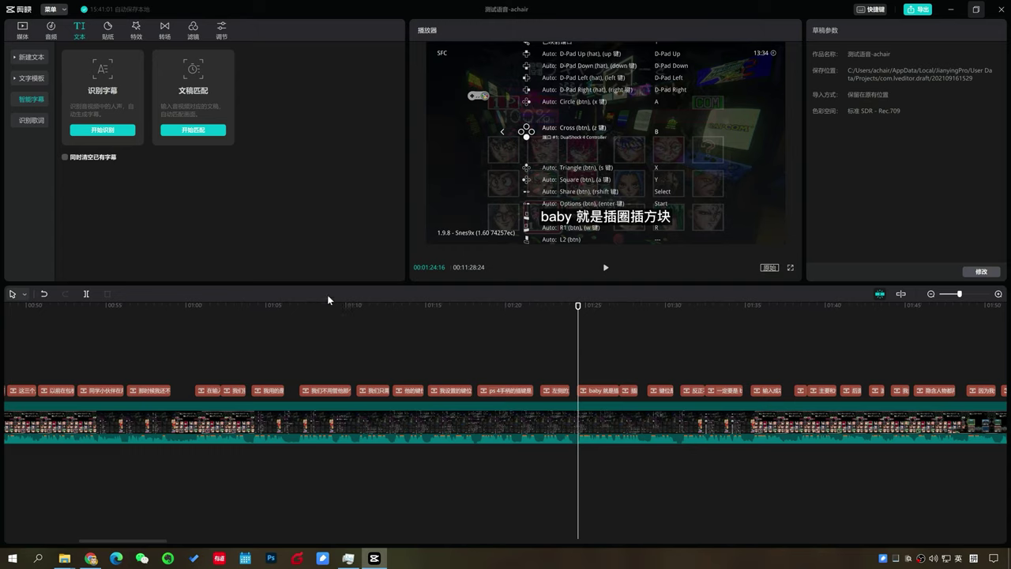
click(477, 339)
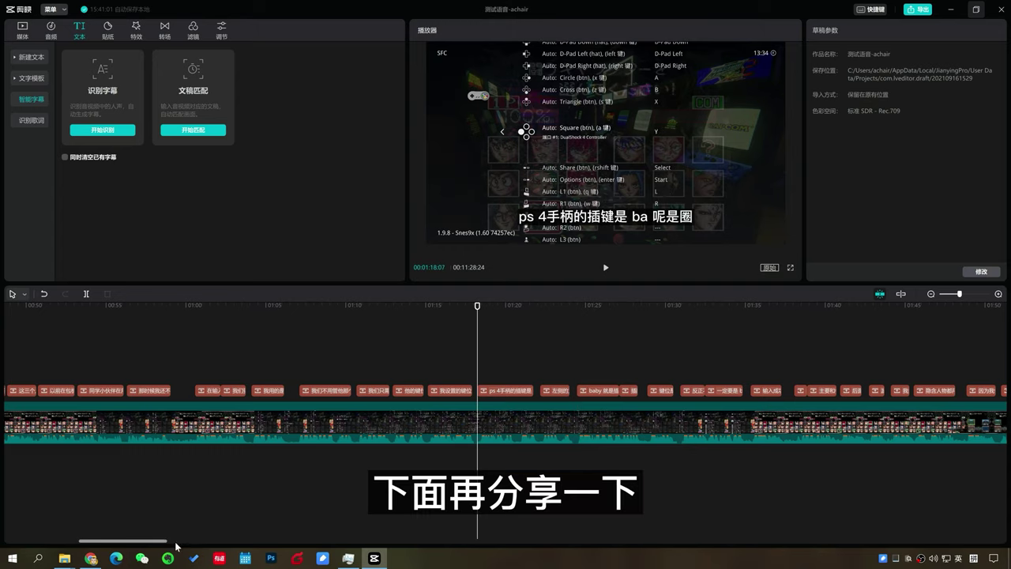
Open script matching (文稿匹配) and paste in the prepared script about Elementor
drag(127, 541, 47, 541)
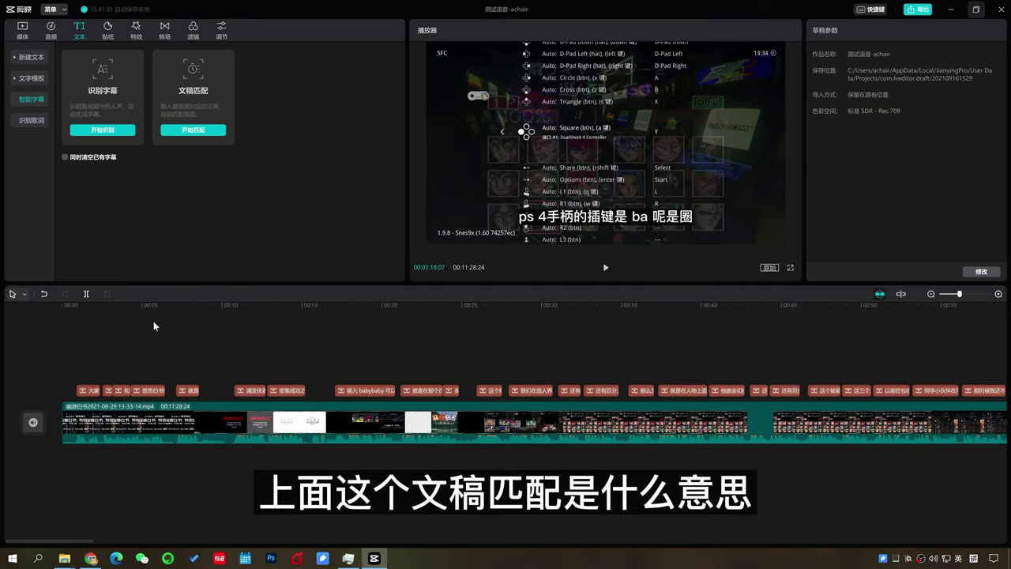
click(193, 130)
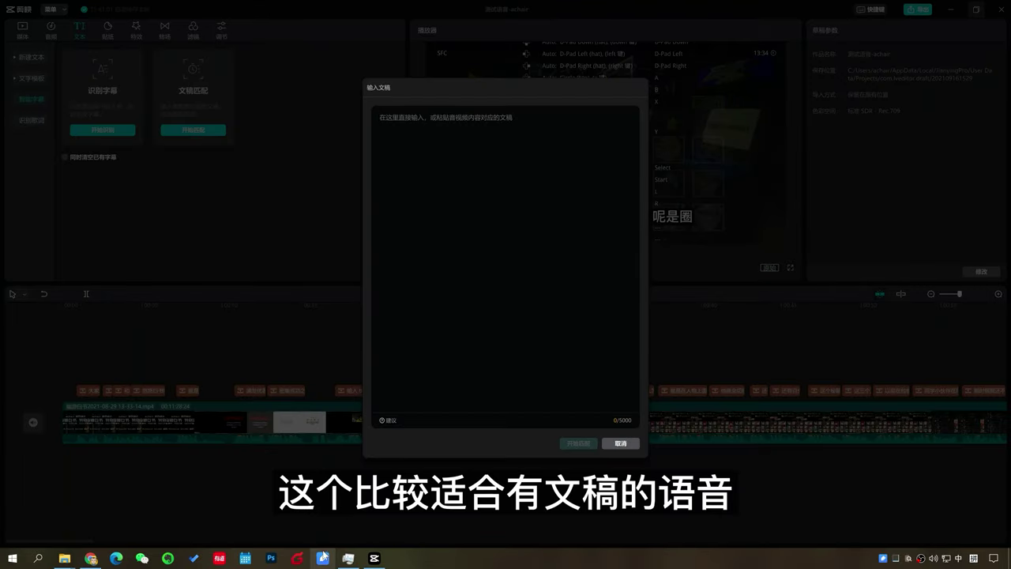
key(ctrl+v)
scroll(505, 253, up, 2)
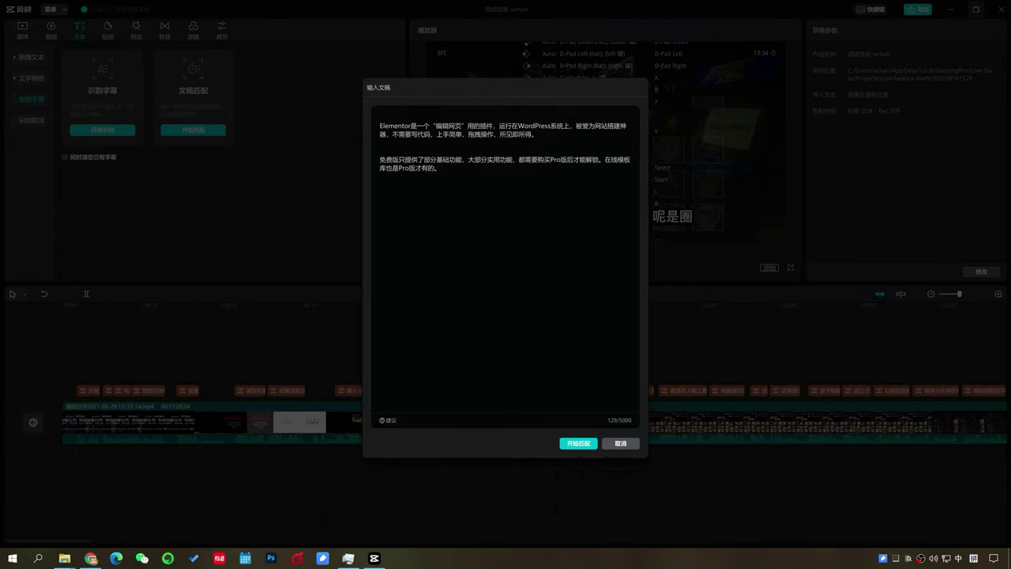
Break the pasted script into short subtitle lines without end punctuation, and close script matching without applying it
key(BackSpace)
key(Return)
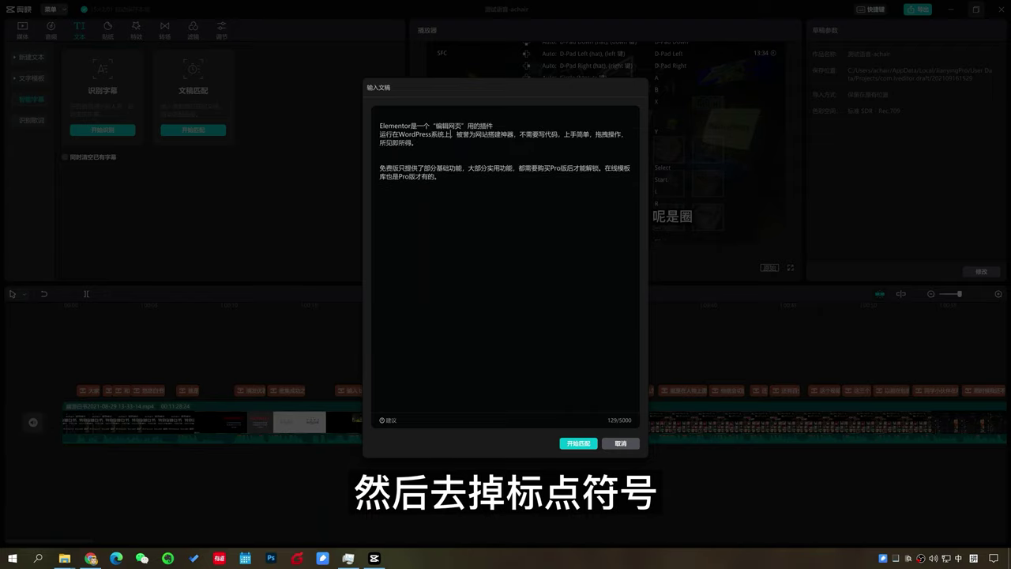
click(451, 134)
key(BackSpace)
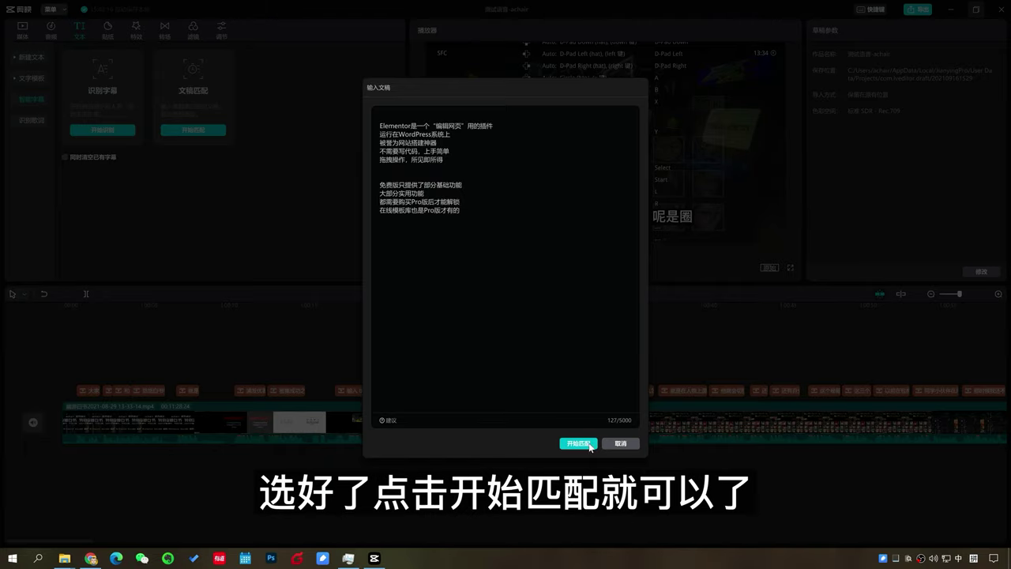
click(621, 443)
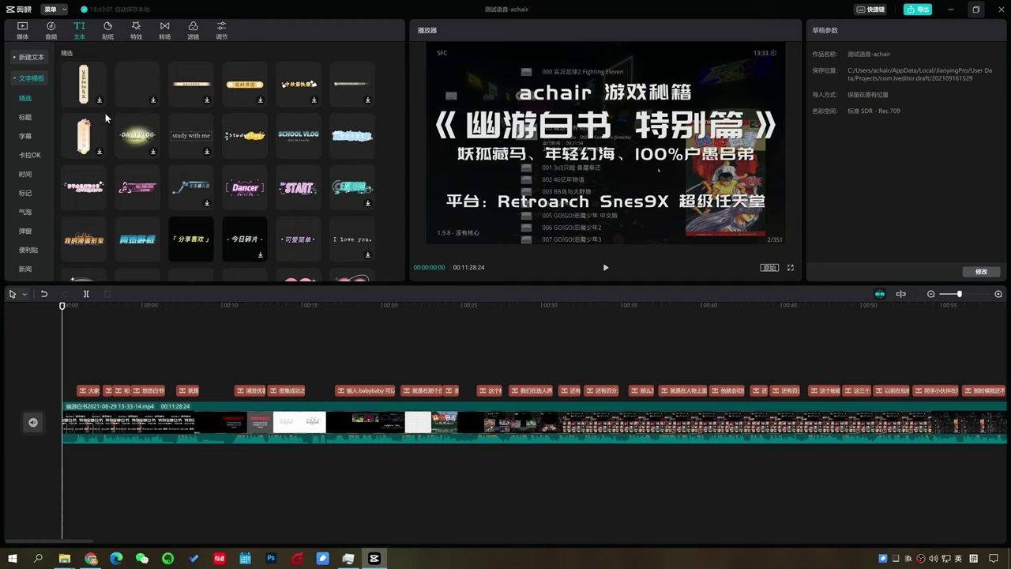
Try the featured 咚咚锵~ speech-bubble text template at the start of the video, play it, and delete it
click(153, 101)
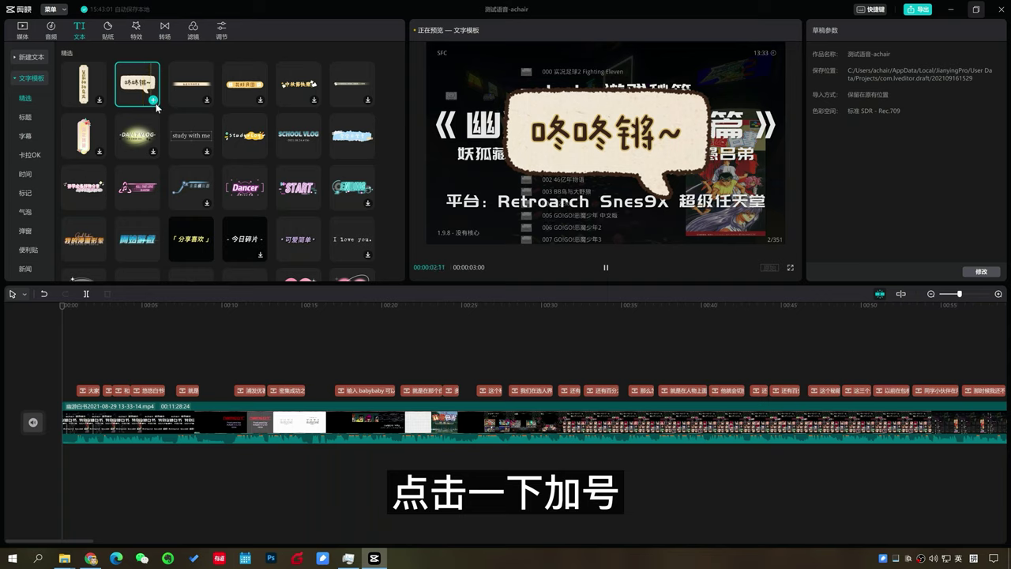
click(153, 100)
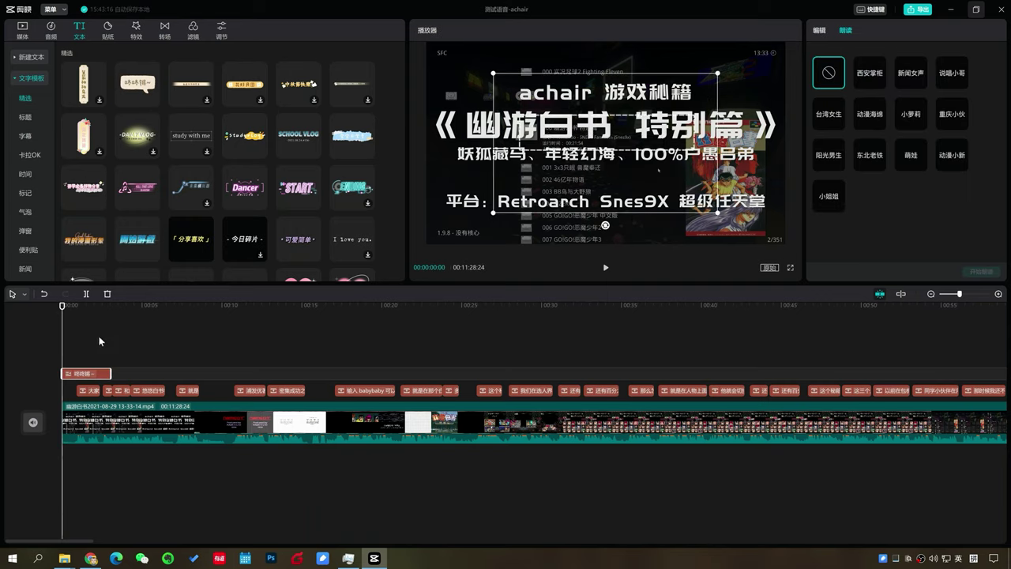
key(space)
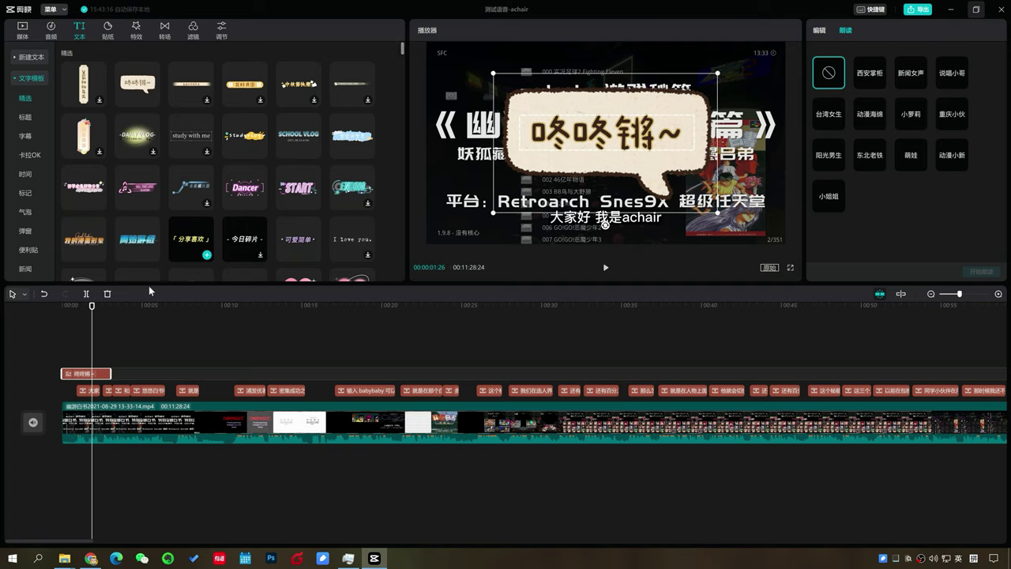
key(Delete)
Try the 秋日自驾行 travel vlog template from the title category (标题) at the playhead and play it over the video
click(26, 119)
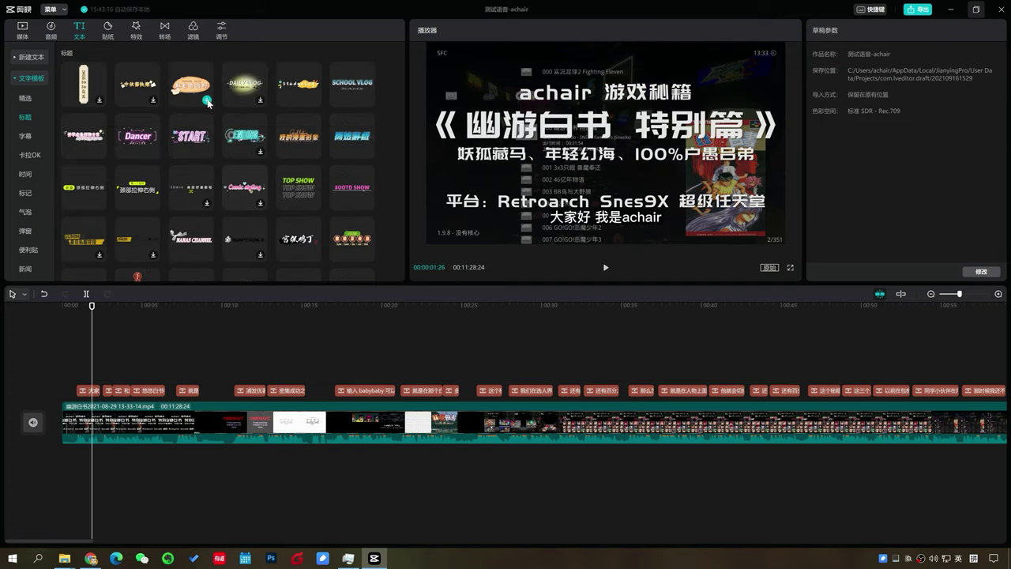
click(206, 100)
key(space)
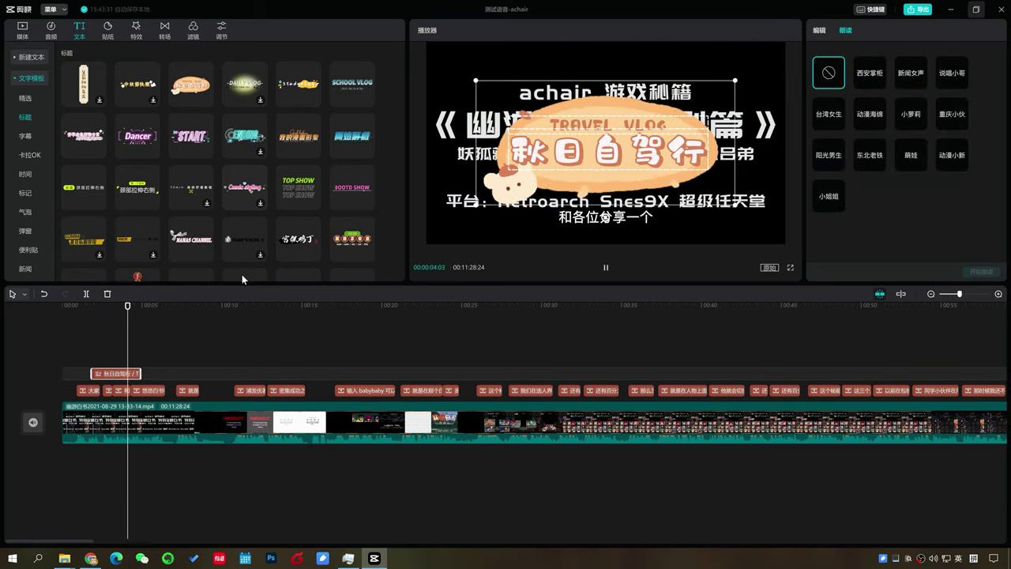
key(space)
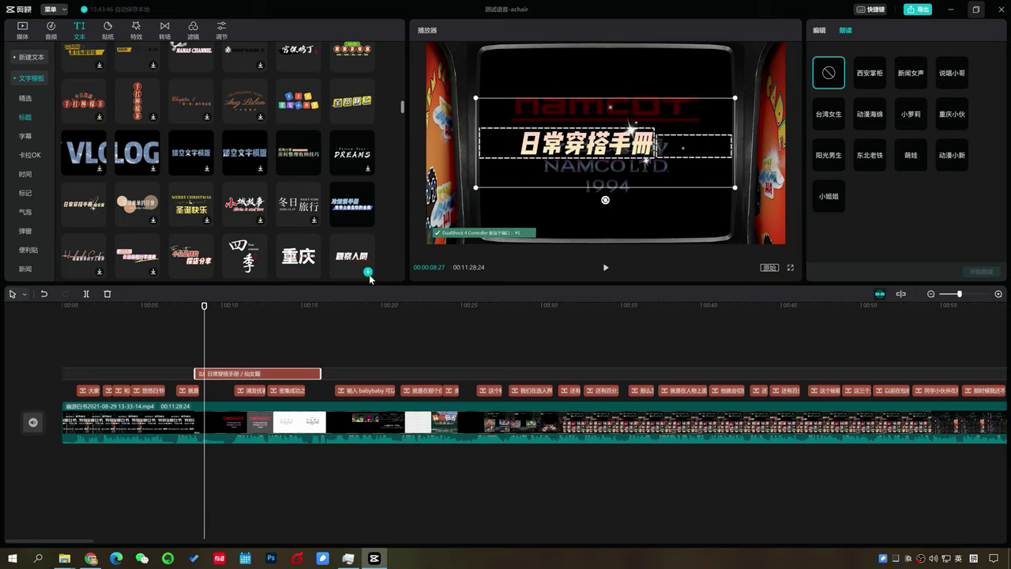
Open the text of the 日常穿搭手册 template for editing and examine which of its text segments can be customized
click(820, 31)
click(845, 72)
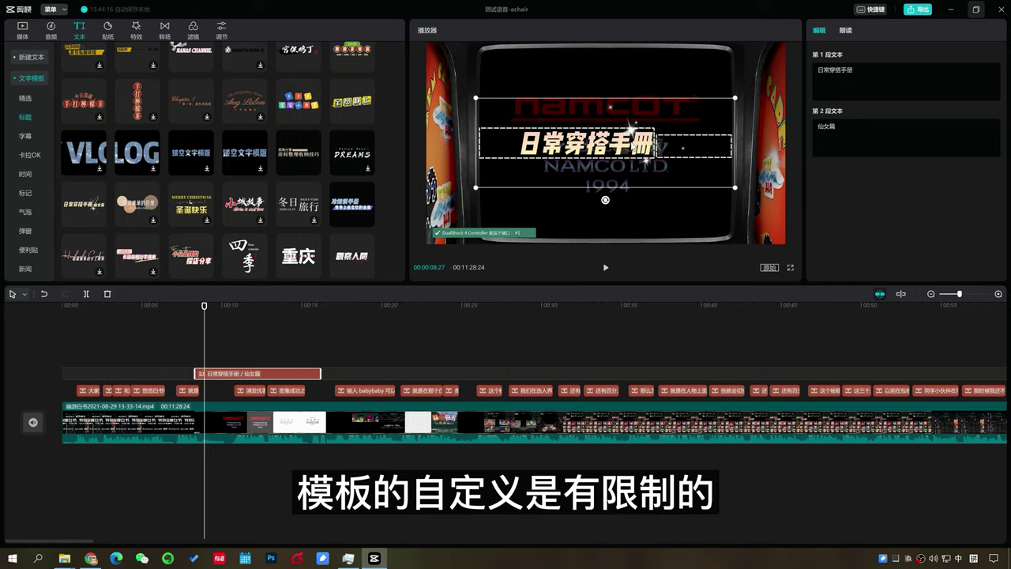
key(ctrl+a)
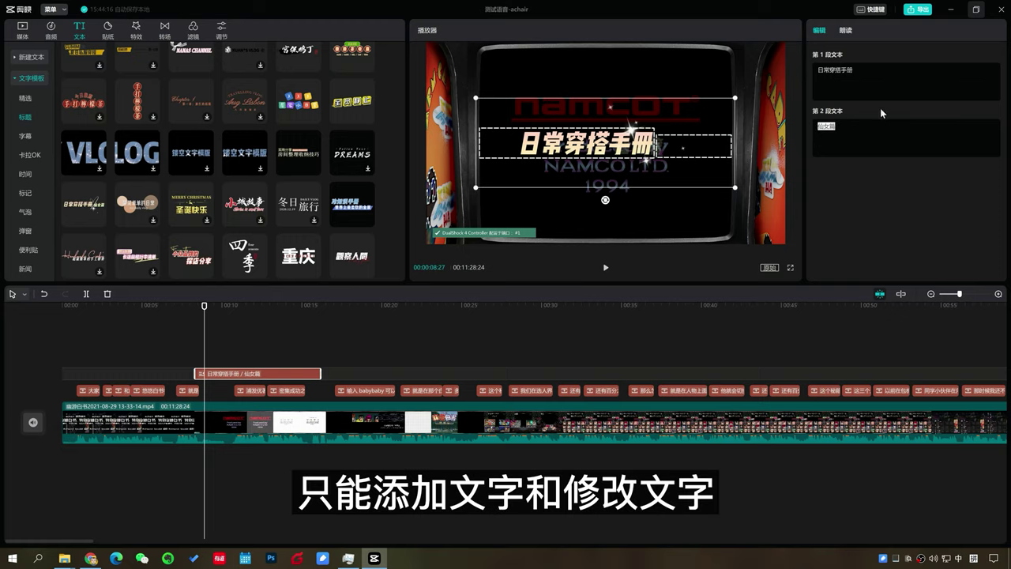
key(Right)
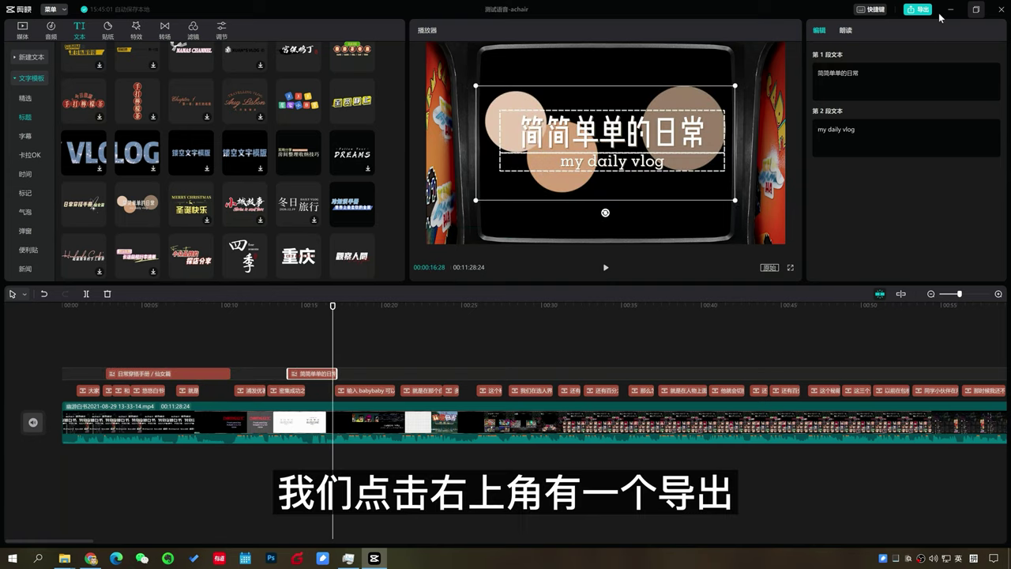
Open the export settings and review the resolution options, keeping 1080P
click(918, 10)
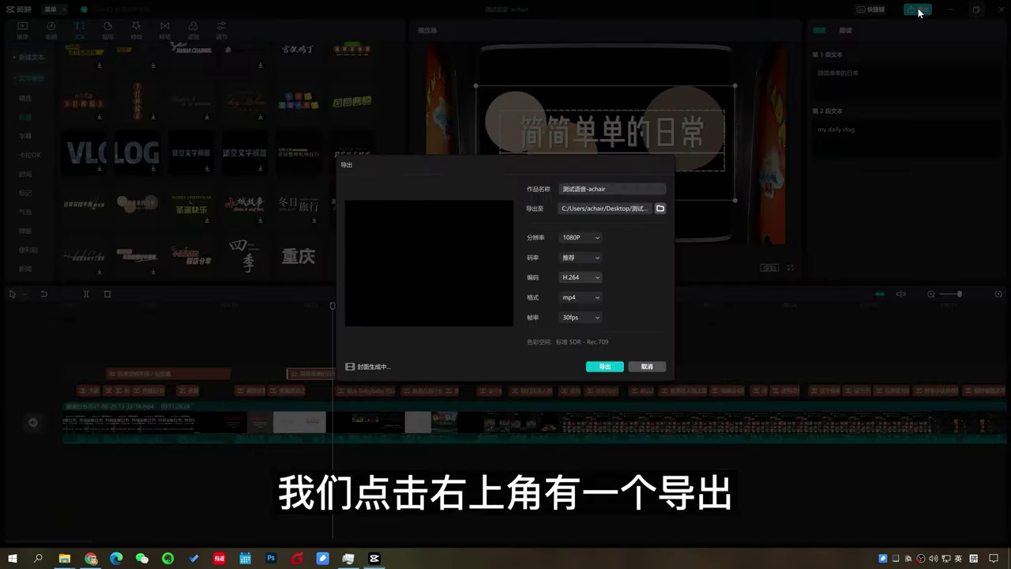
click(594, 239)
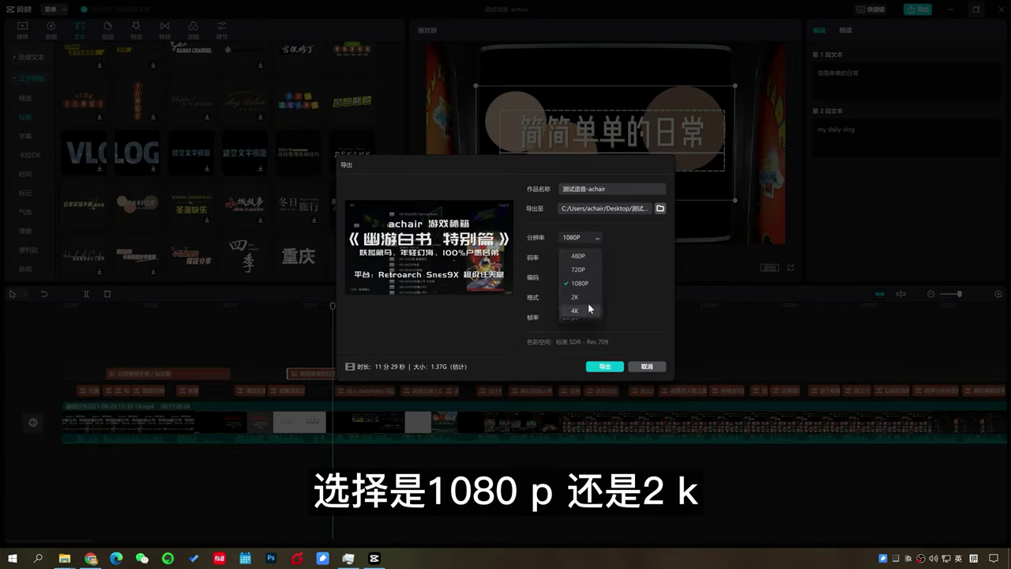
click(608, 270)
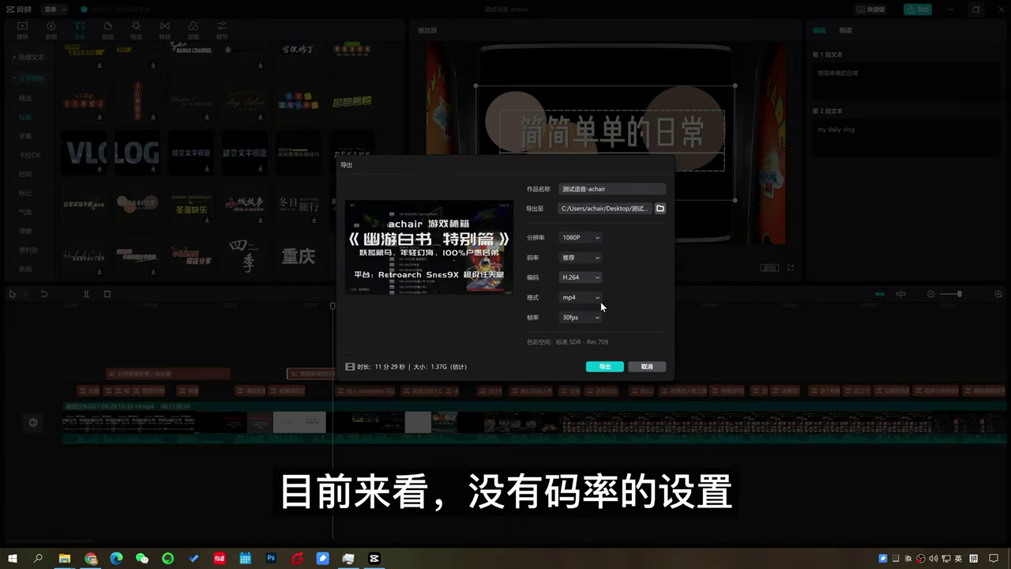